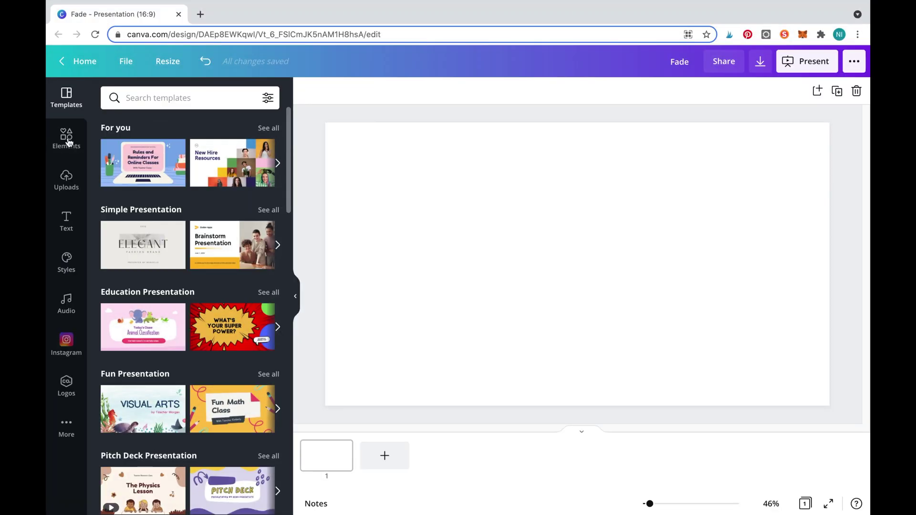
Add a heading reading 'FADE' and set its font to League Spartan.
left_click(66, 221)
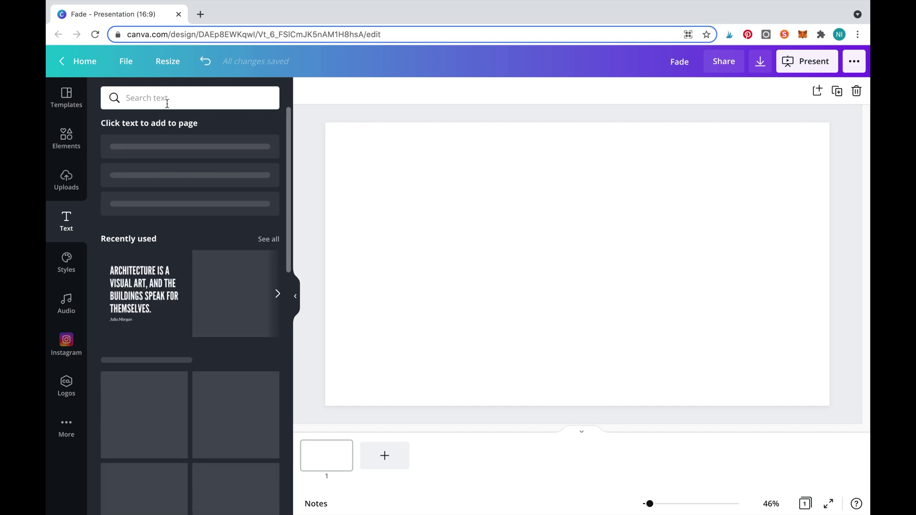
left_click(183, 153)
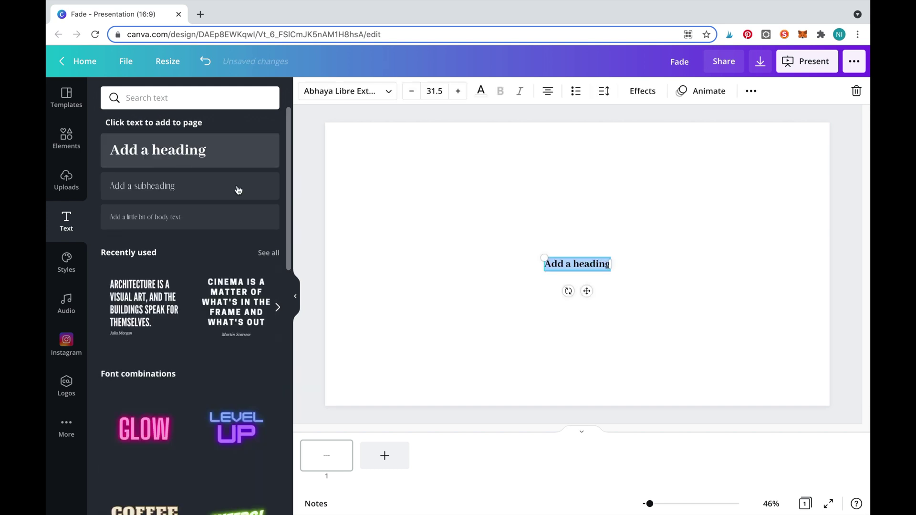
triple_click(575, 264)
type("FADE")
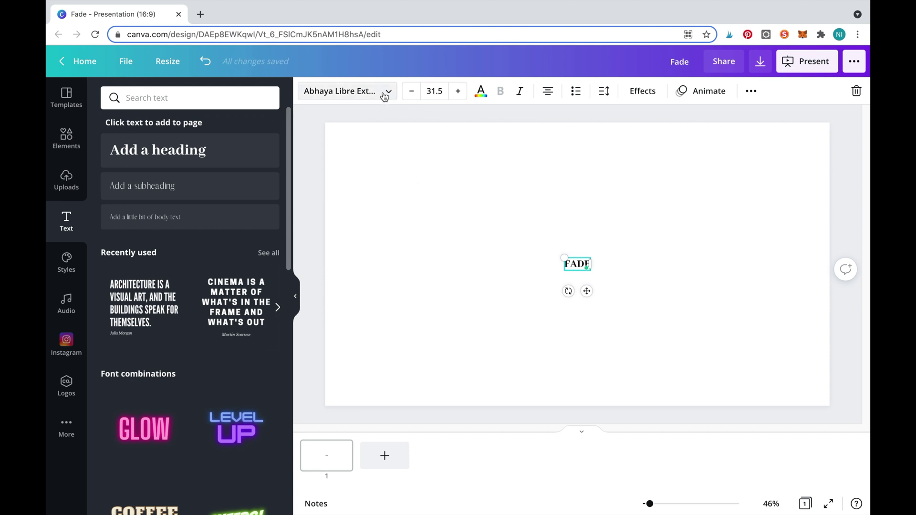
left_click(363, 91)
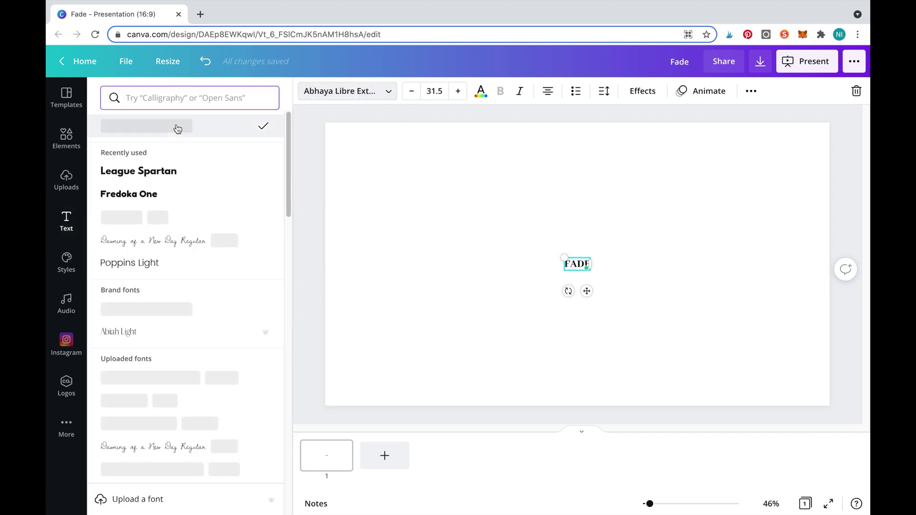
left_click(175, 173)
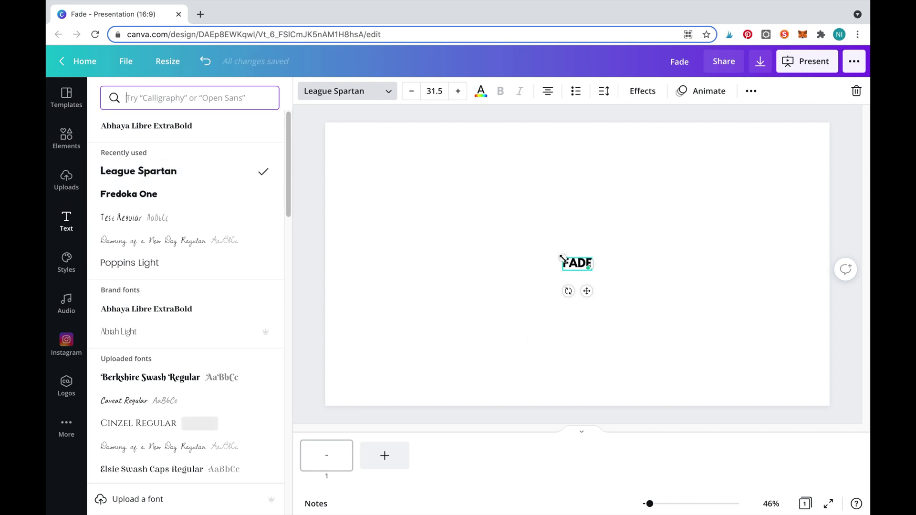
Enlarge the FADE text to size 422 and centre it on the page.
left_click_drag(561, 257, 343, 143)
left_click_drag(582, 266, 732, 368)
left_click_drag(558, 226, 597, 272)
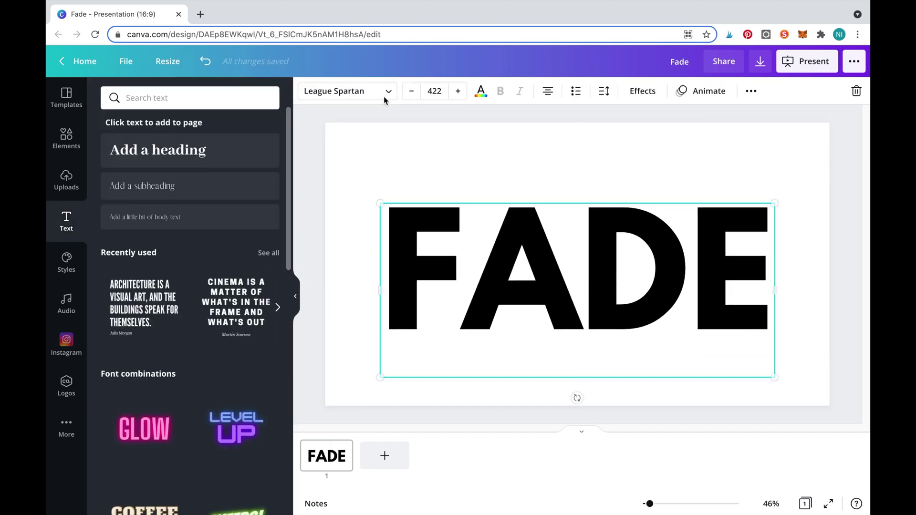
left_click(481, 93)
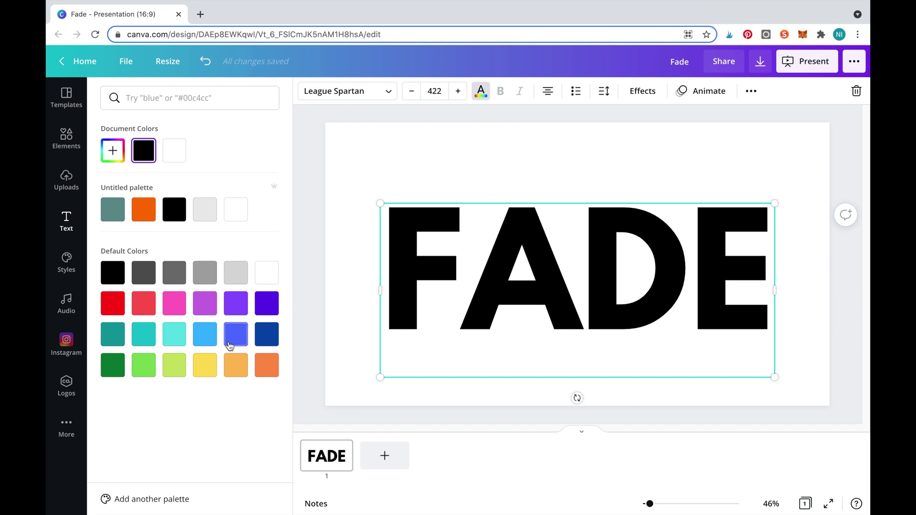
Change the FADE text colour from black to a deep violet swatch.
left_click(243, 303)
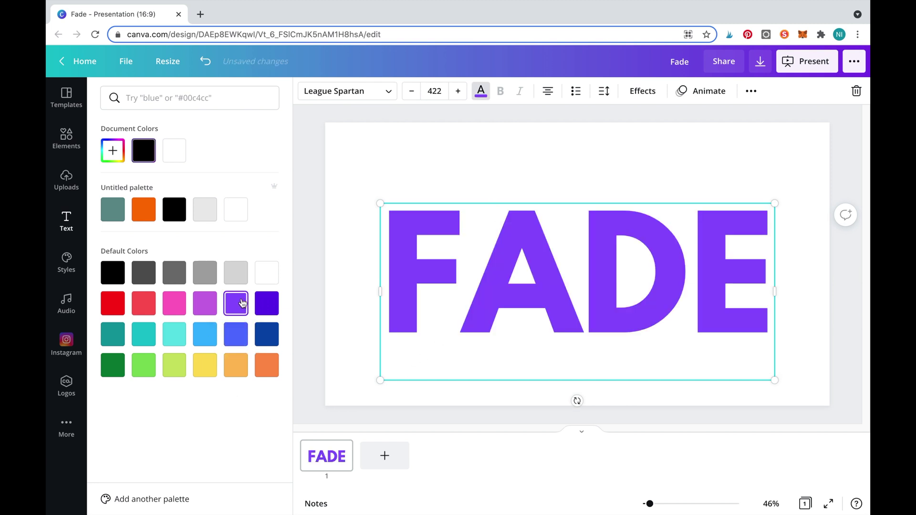
left_click(267, 304)
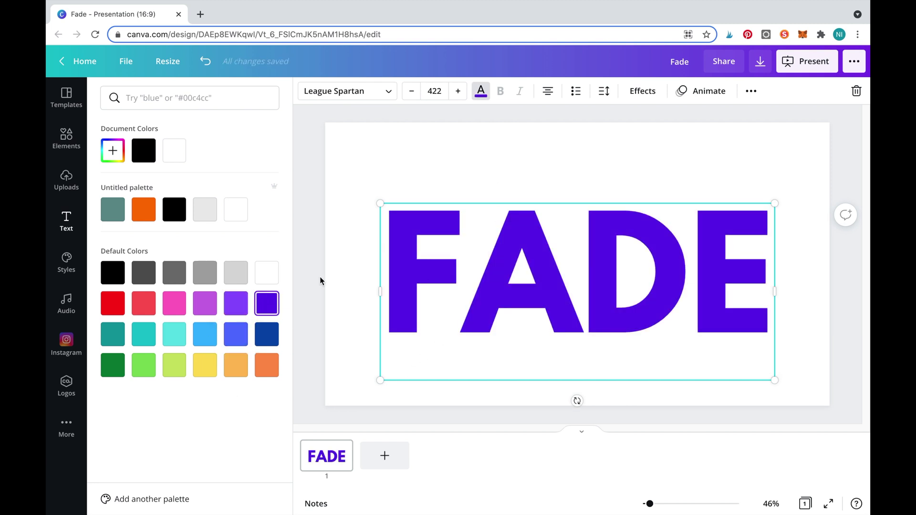
left_click(362, 228)
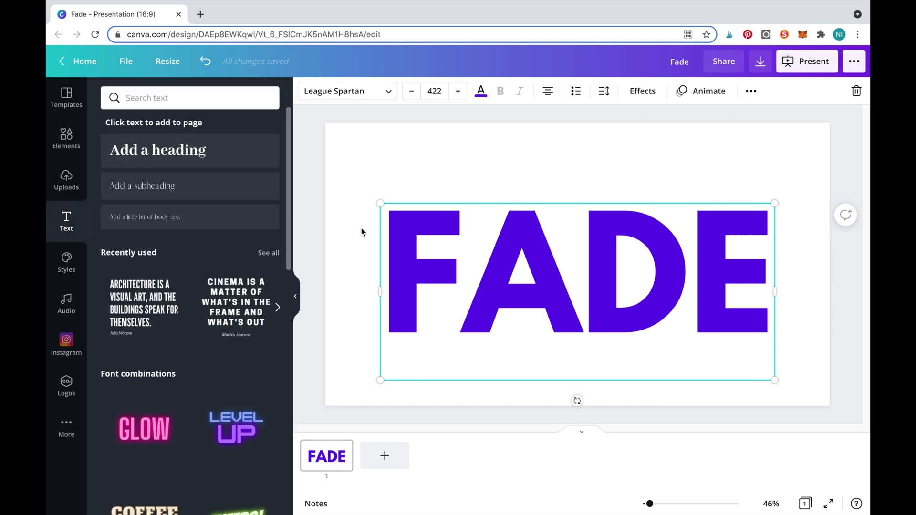
Download the design as a PNG (Fade.png) and add a blank second page.
left_click(762, 68)
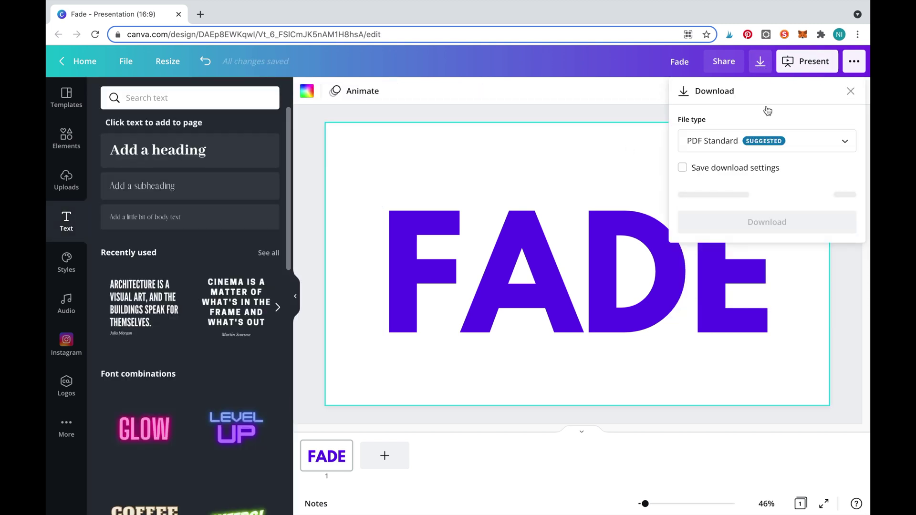
left_click(768, 140)
left_click(758, 91)
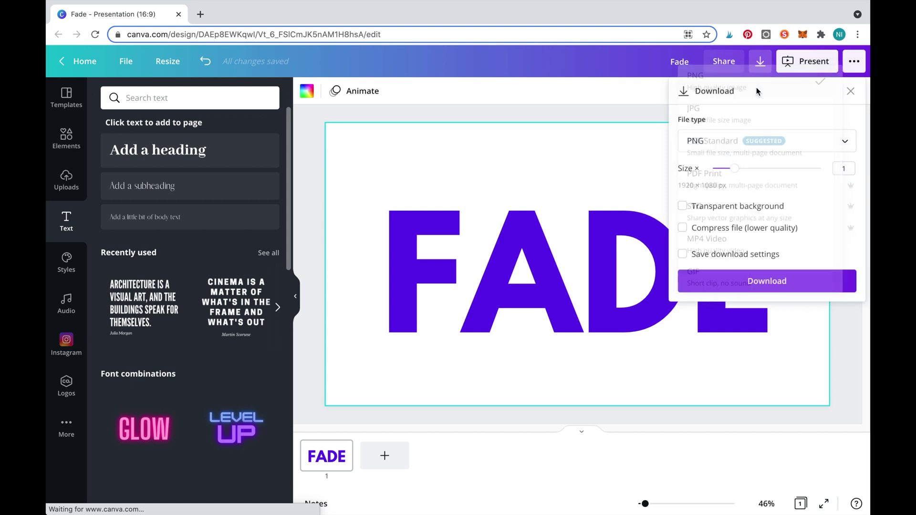
left_click(722, 282)
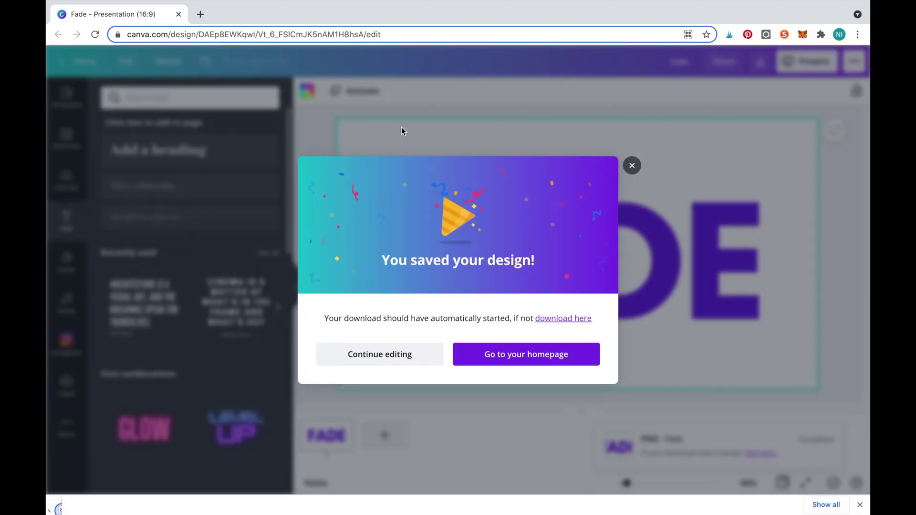
left_click(632, 165)
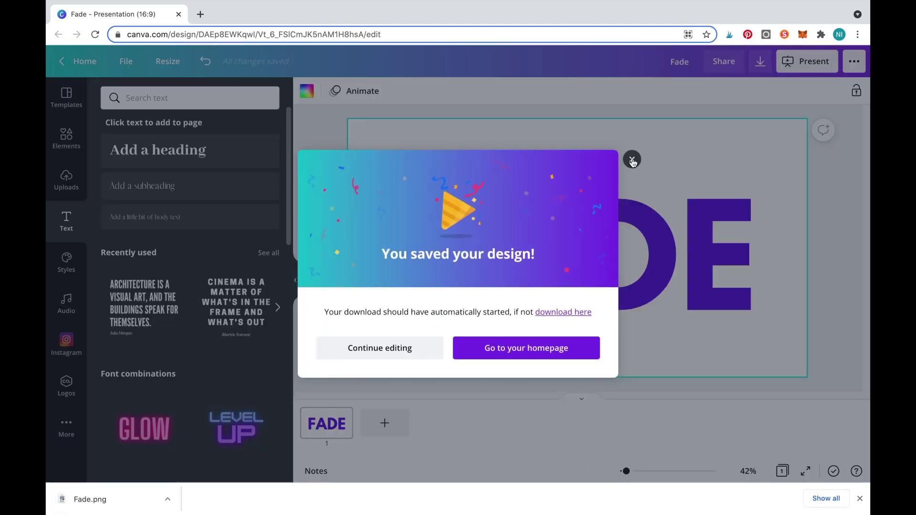
left_click(378, 428)
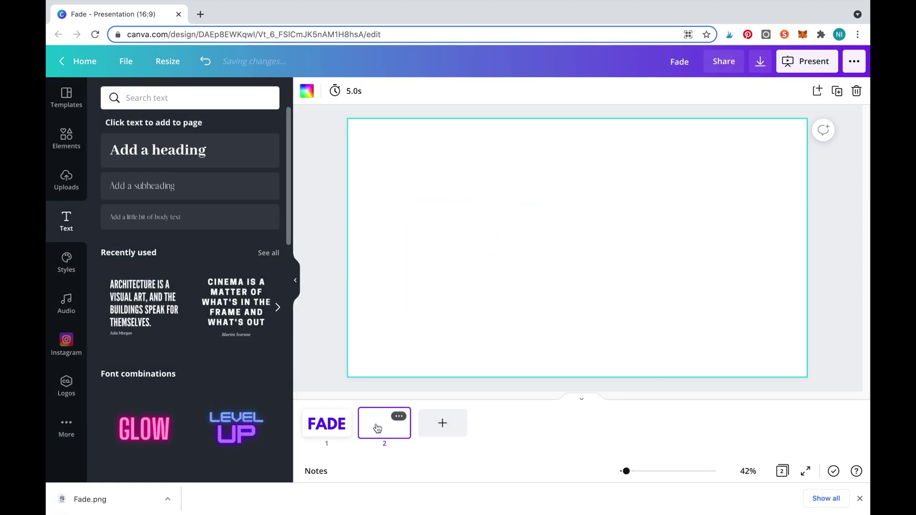
Upload Fade.png, place it on page 2, and centre a duplicate of the image.
left_click_drag(122, 497, 129, 244)
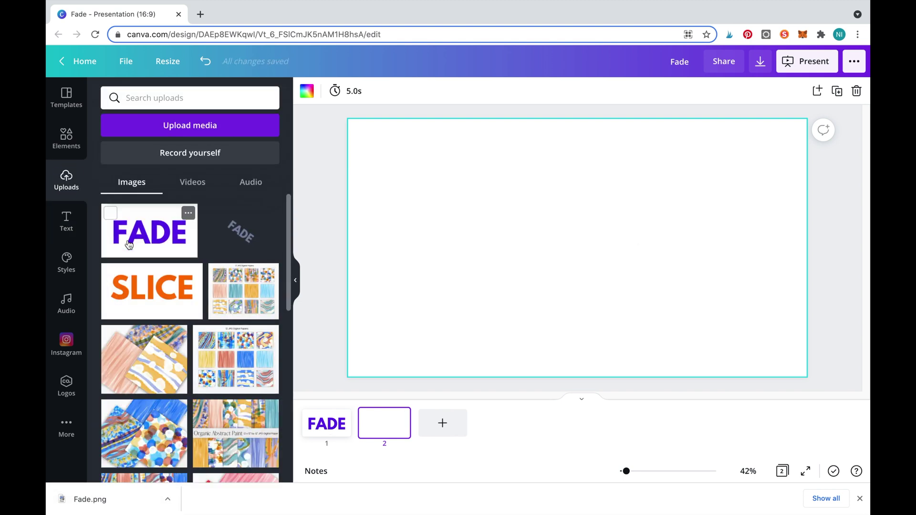
left_click(129, 245)
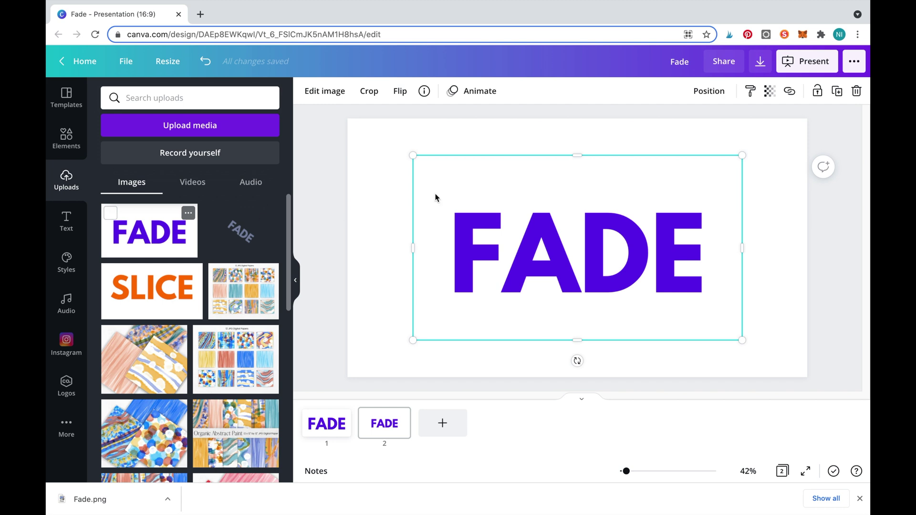
left_click(837, 91)
left_click_drag(568, 259, 659, 360)
Crop one FADE copy to its top half and the other to its bottom half, meeting at one line.
left_click(640, 352)
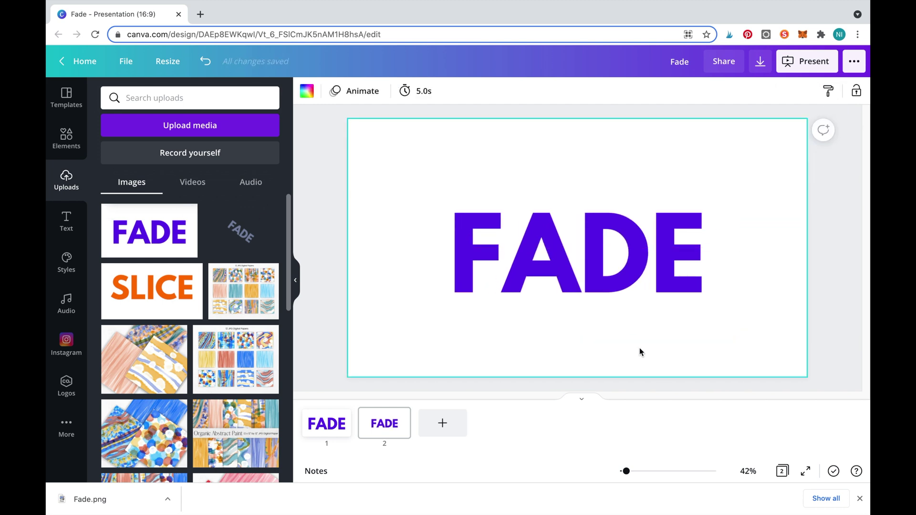
left_click(595, 296)
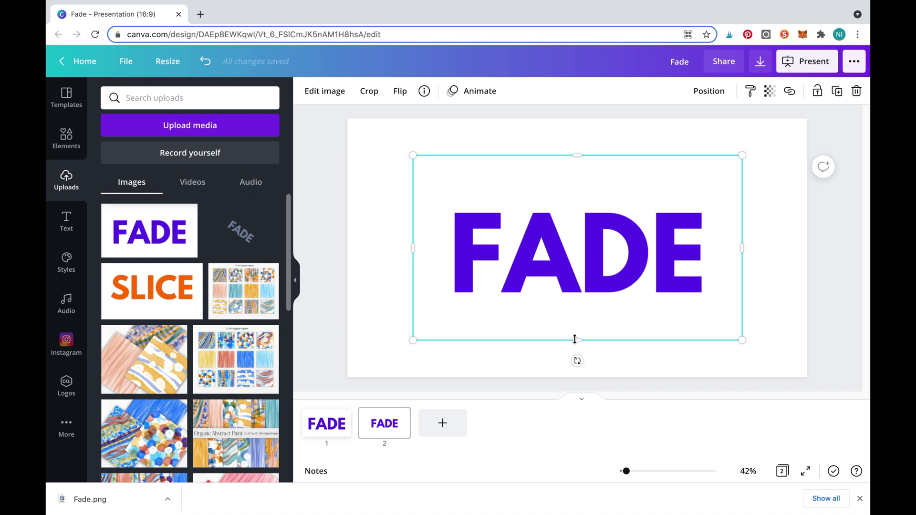
left_click_drag(564, 253, 567, 248)
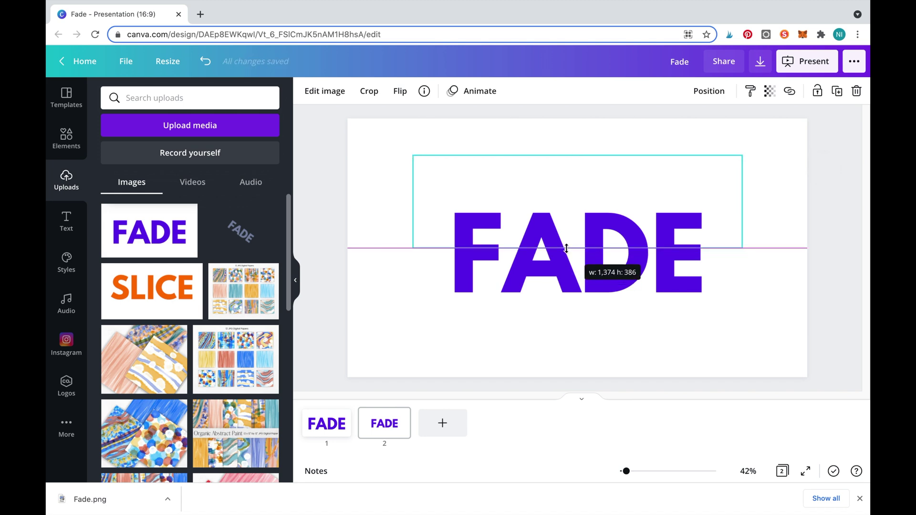
left_click_drag(567, 248, 568, 249)
left_click_drag(576, 153, 577, 248)
left_click(491, 383)
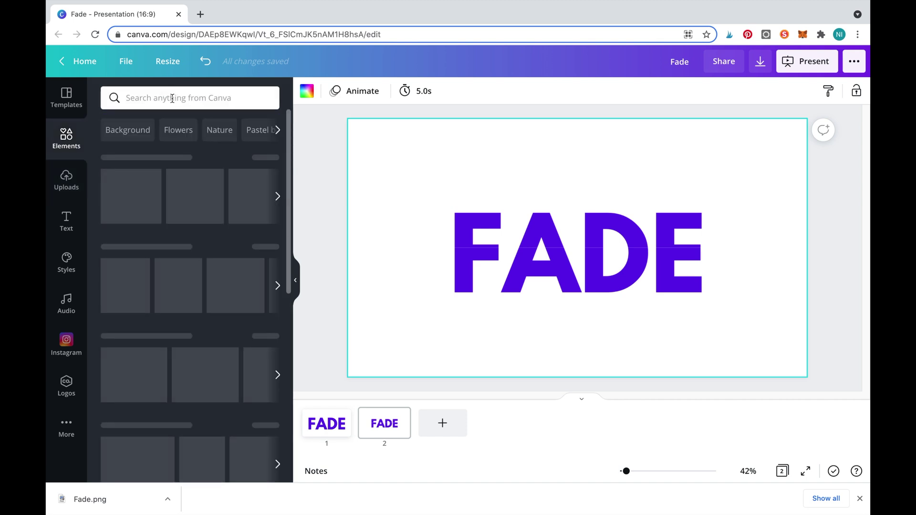
left_click(173, 99)
Search Elements for 'shadow frame' and add a shadow frame to the page.
type("shadow frame")
key("Return")
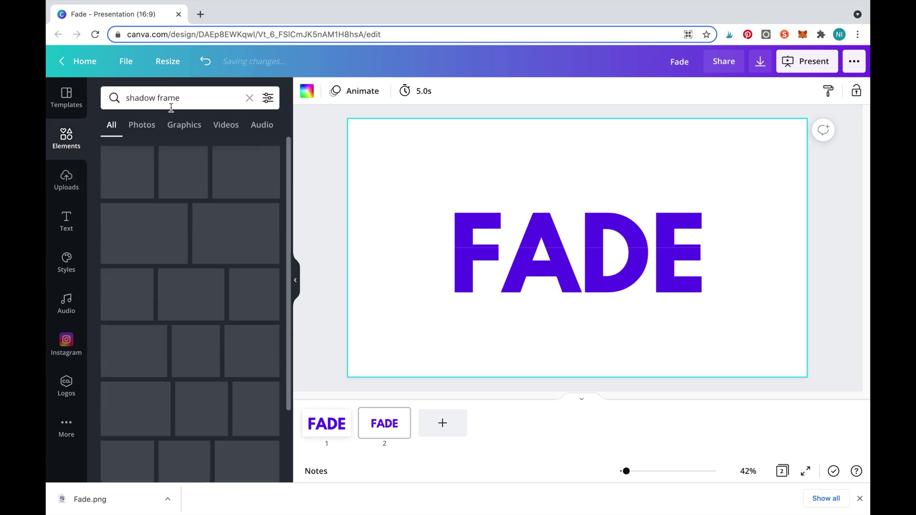
left_click(190, 178)
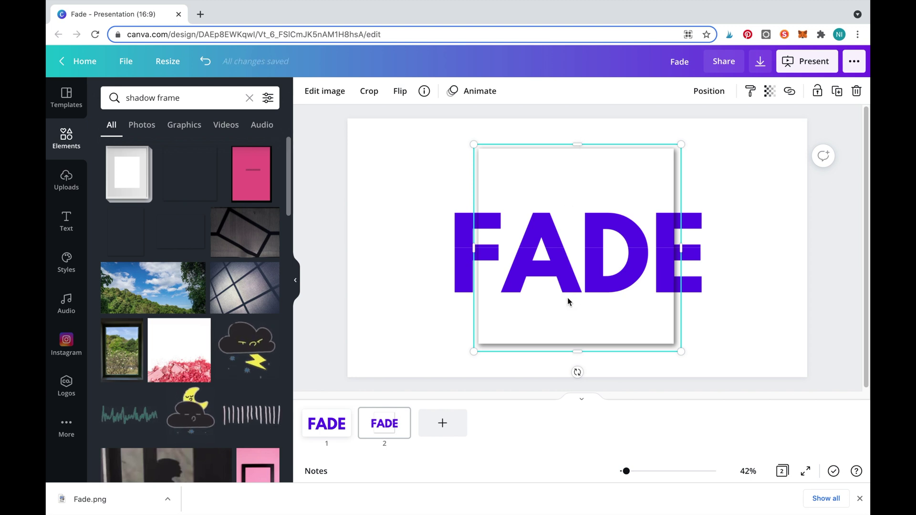
Squash the frame into a thin, wide strip and place it on FADE's split line.
left_click_drag(567, 298, 575, 344)
left_click_drag(677, 351, 761, 353)
left_click_drag(473, 349, 390, 349)
left_click_drag(584, 295, 581, 275)
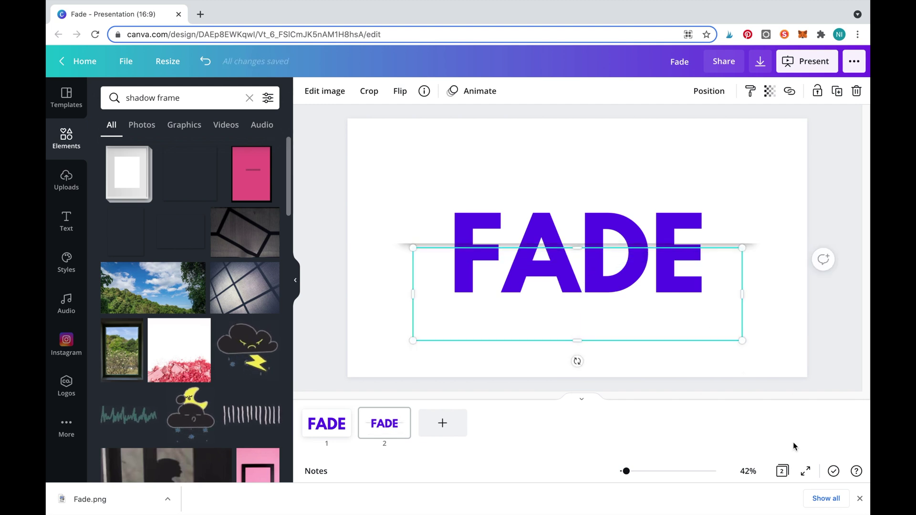
left_click(769, 354)
left_click(673, 299)
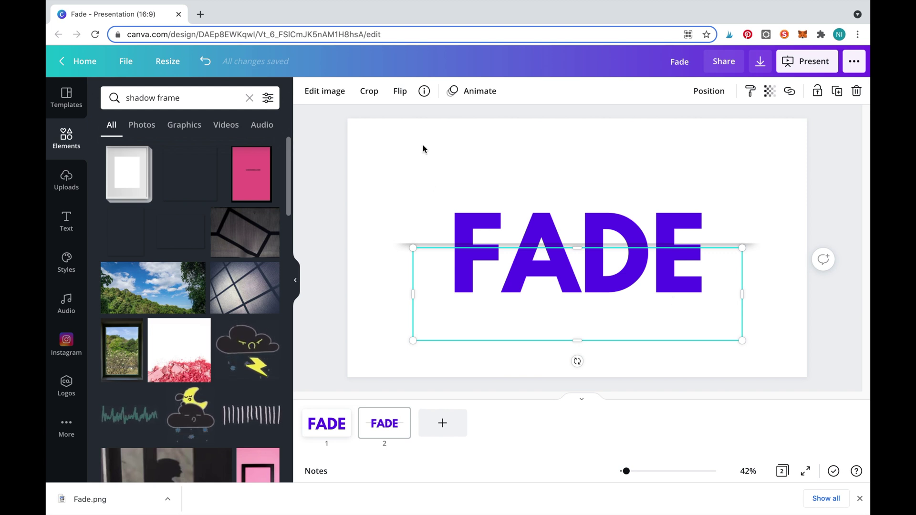
Give the lower FADE half a blur of 31 and saturation of -55.
left_click(318, 95)
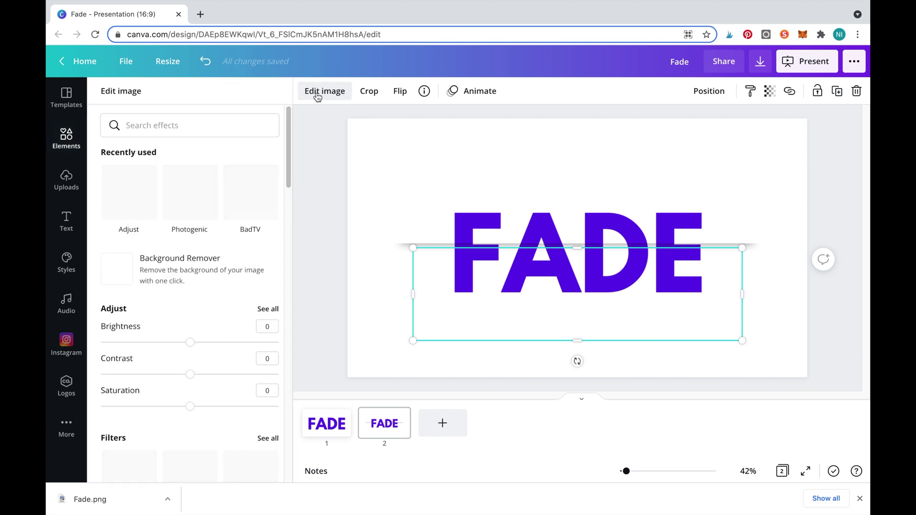
left_click(269, 310)
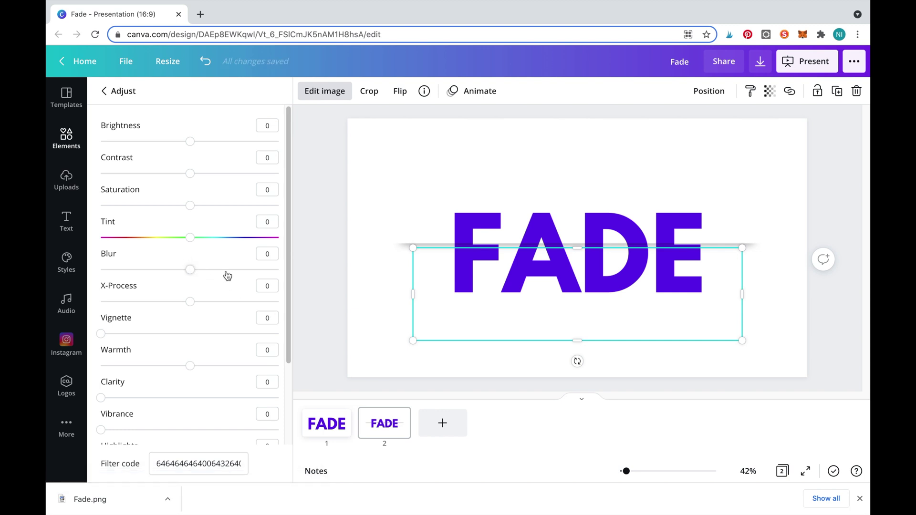
left_click_drag(228, 276, 225, 272)
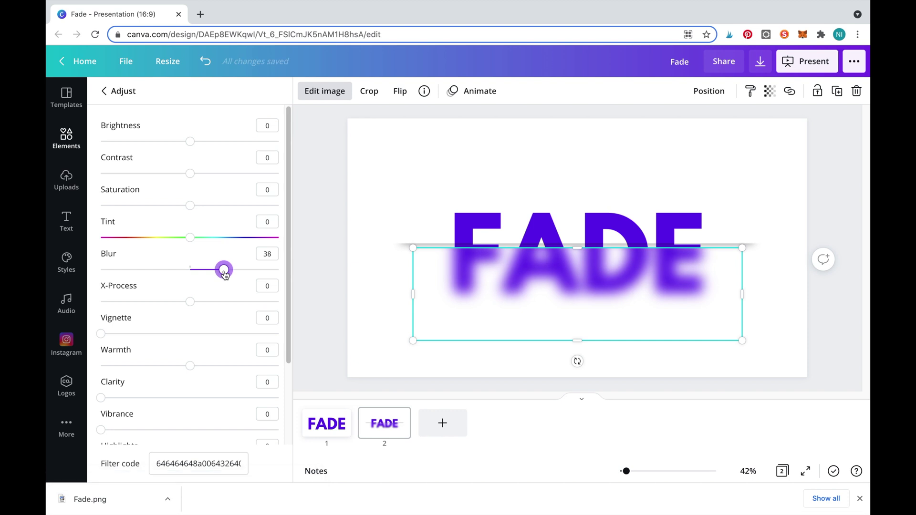
left_click_drag(219, 274, 218, 271)
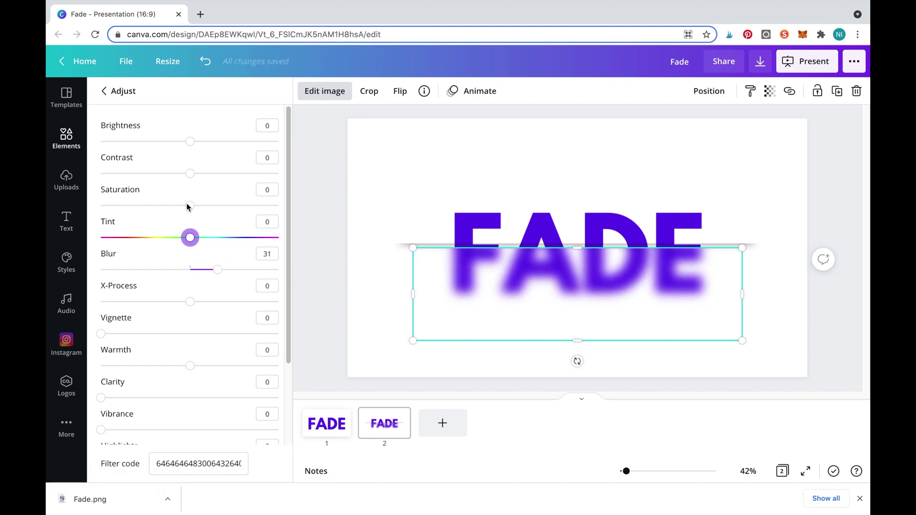
left_click_drag(169, 208, 139, 205)
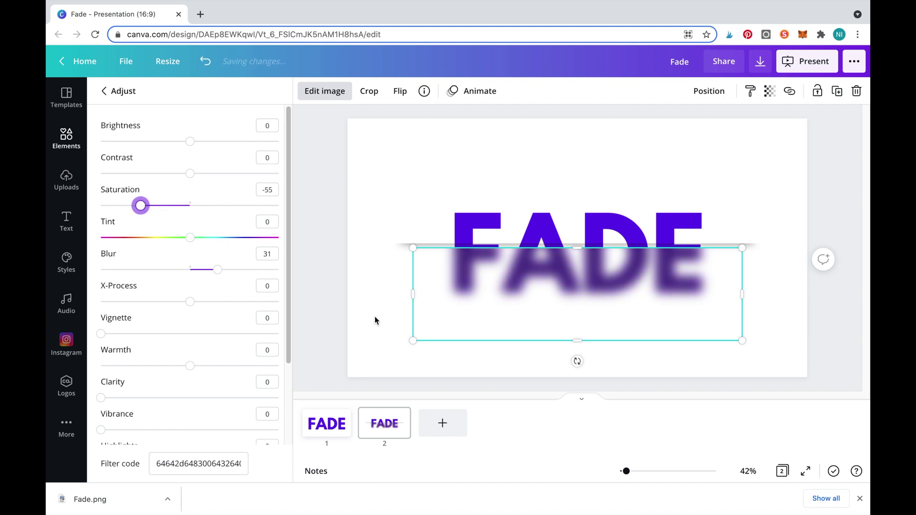
left_click(374, 316)
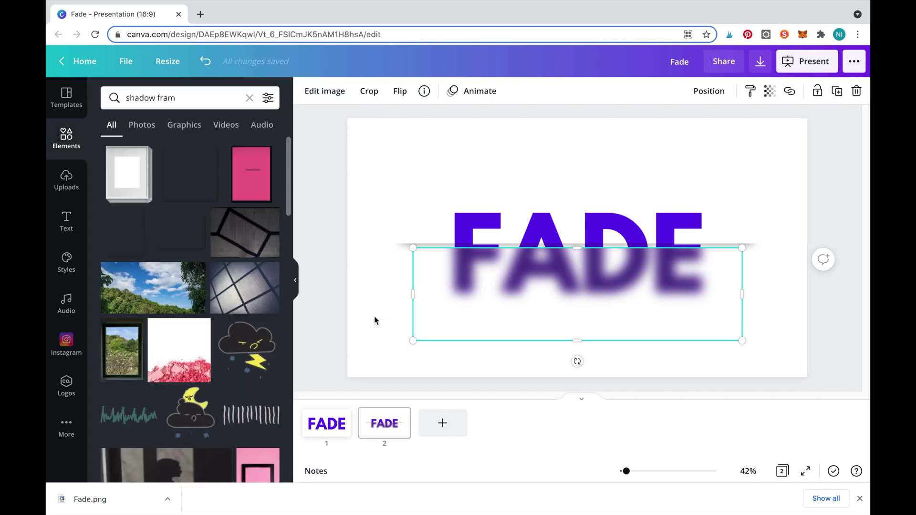
Nudge the thin shadow line down onto the boundary between the sharp and blurred halves.
left_click(749, 245)
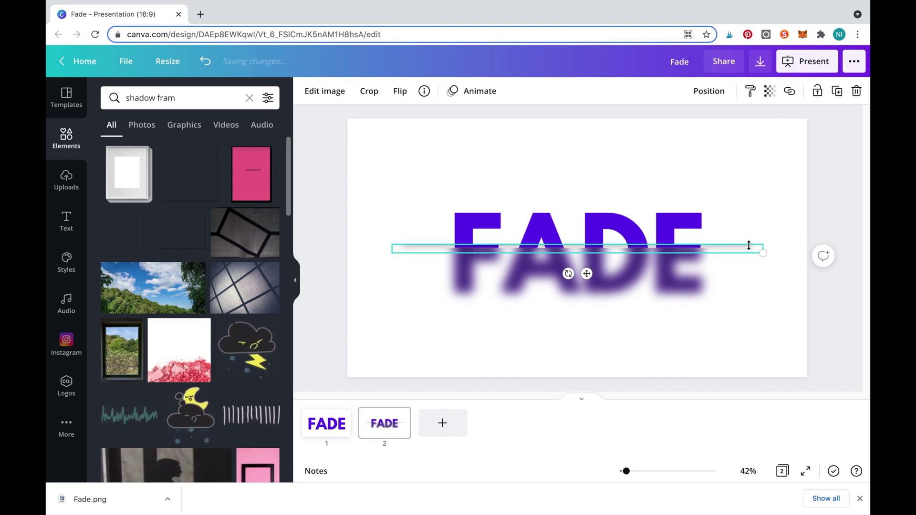
key("Down")
key("Down")
key("Down")
key("Down")
key("Down")
key("Down")
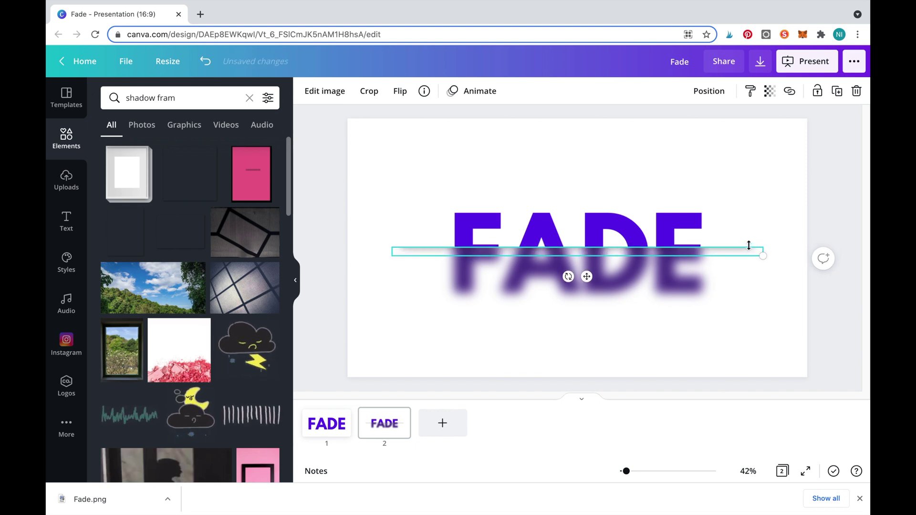
left_click(783, 264)
left_click(759, 250)
left_click(752, 253)
left_click(751, 253)
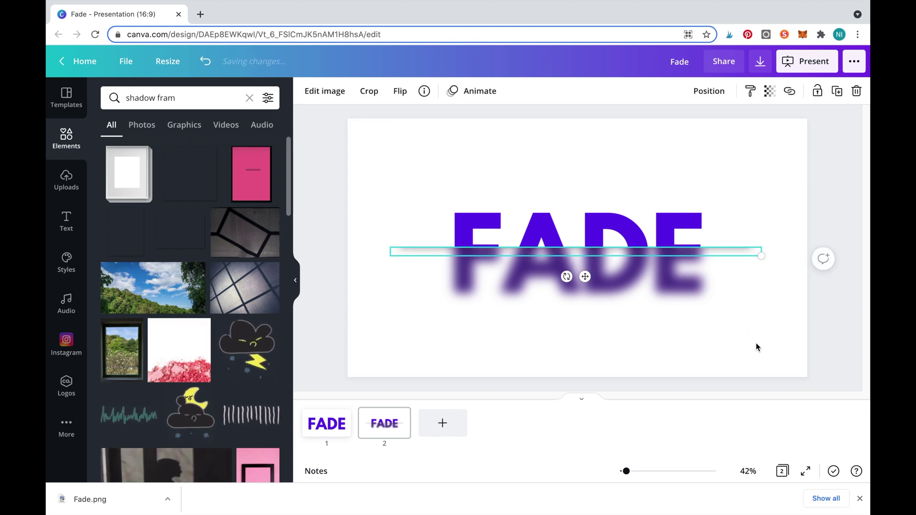
left_click(757, 348)
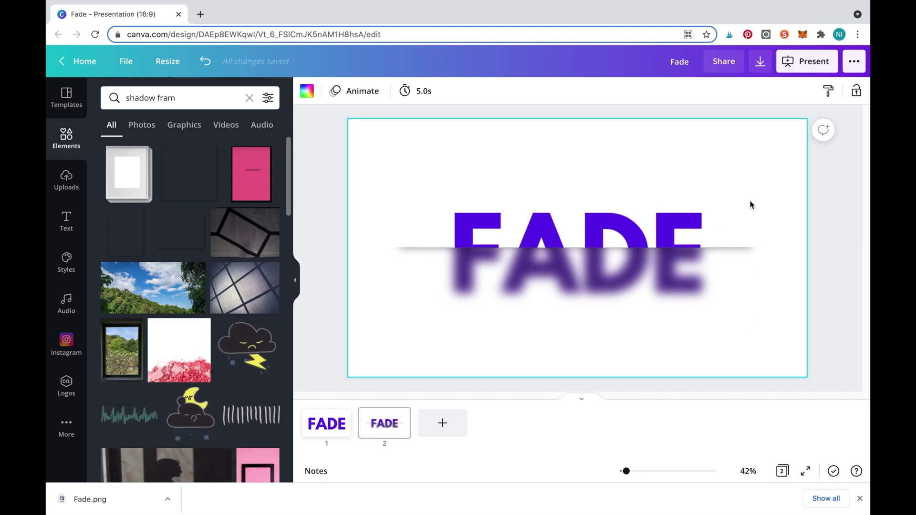
left_click(646, 213)
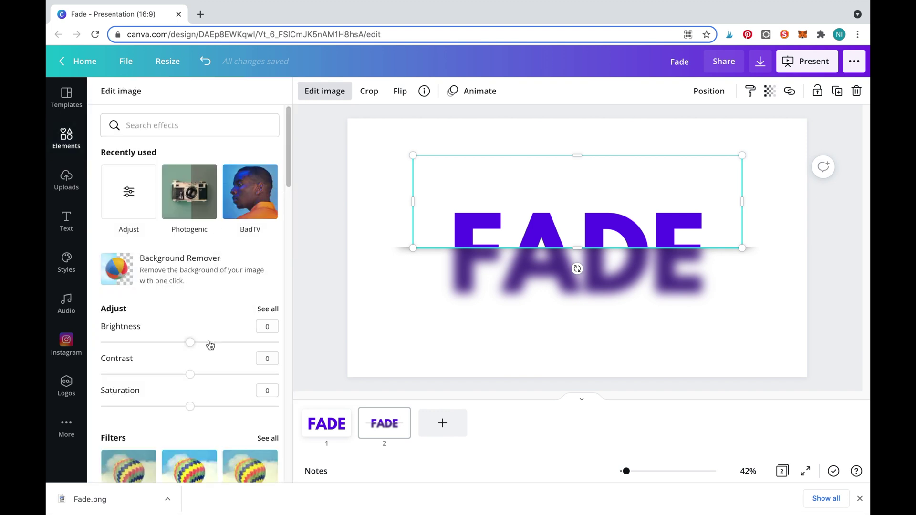
Try brightening the upper FADE half, then undo it to keep the original purple.
left_click_drag(209, 348, 241, 360)
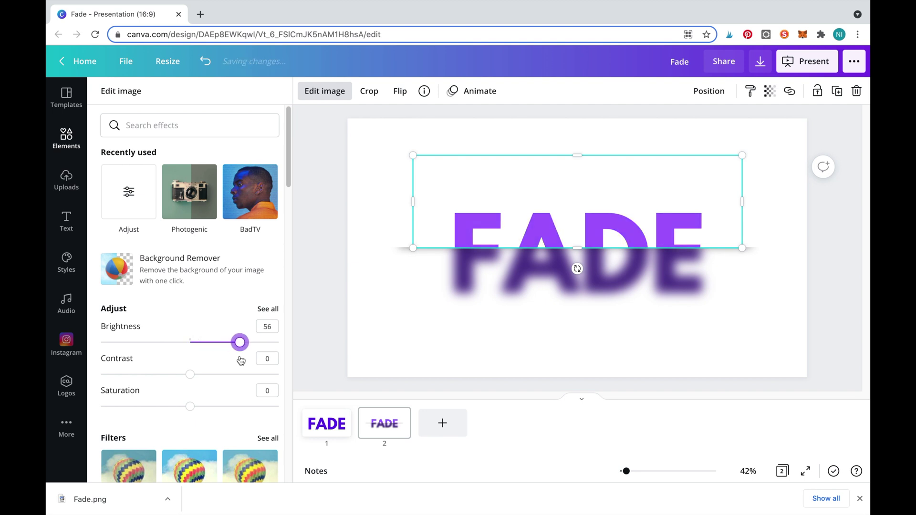
left_click(368, 343)
left_click(575, 266)
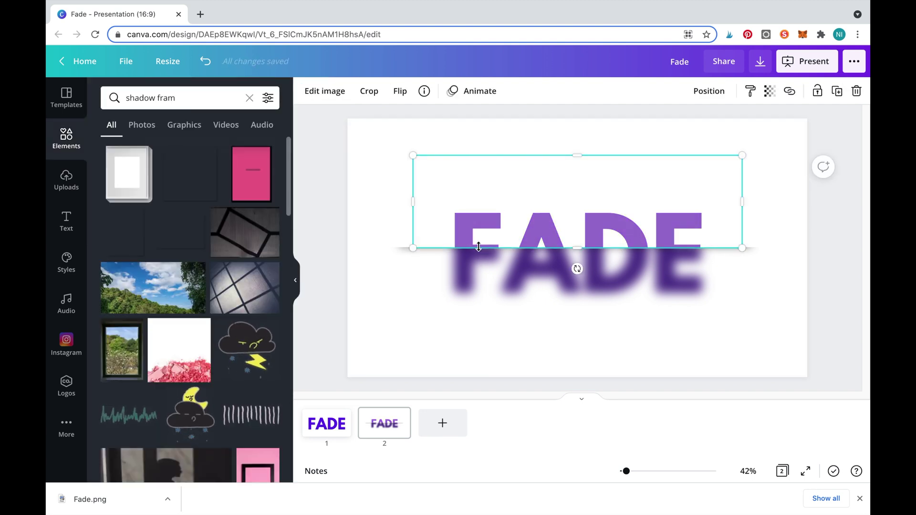
key("ctrl+z")
left_click(754, 342)
Raise the blurred lower FADE half's brightness to 39.
left_click(668, 291)
left_click(325, 91)
left_click_drag(210, 342, 220, 342)
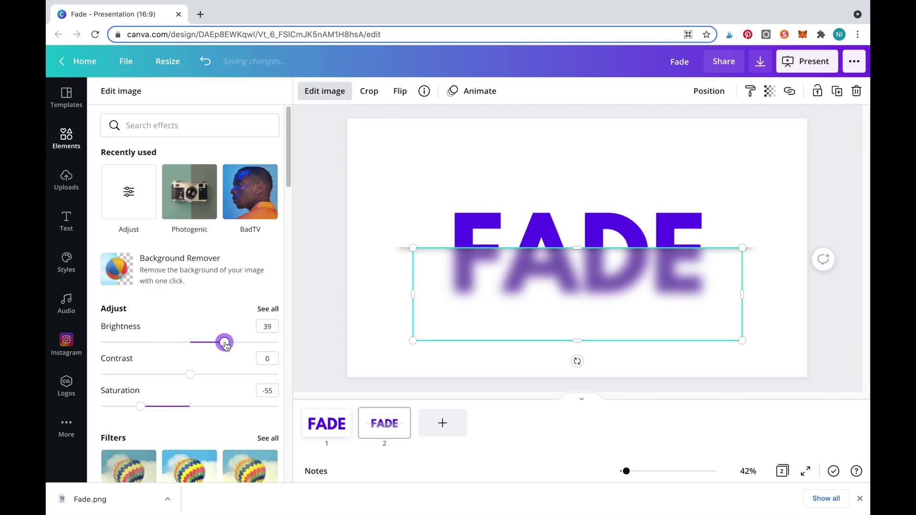